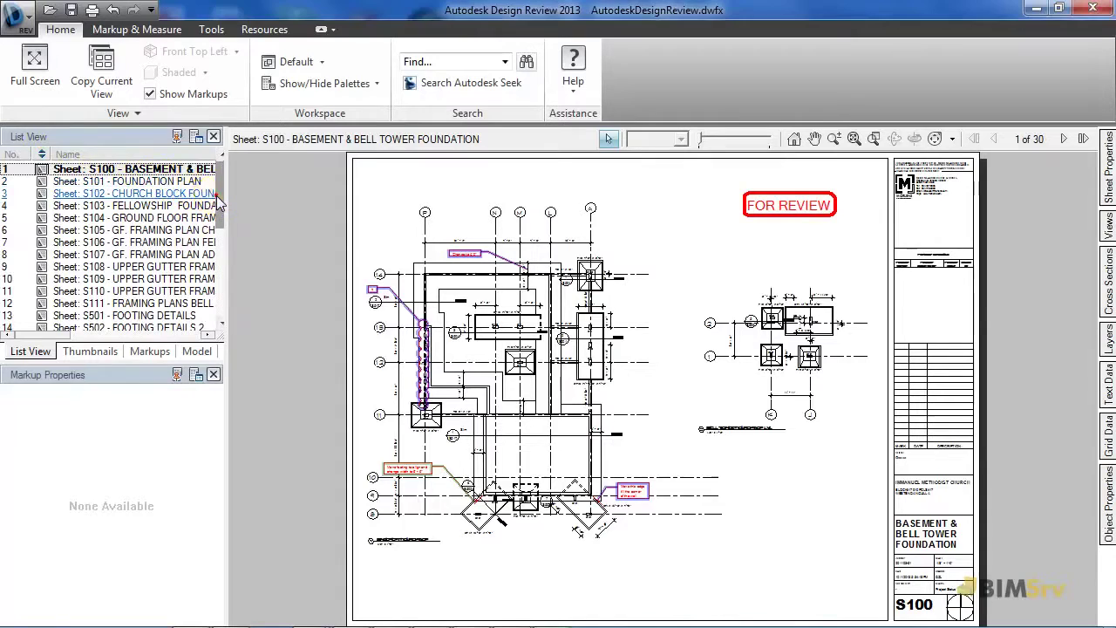
Step: Browse the sheets of the drawing set as a list and as thumbnails
drag(219, 164, 223, 196)
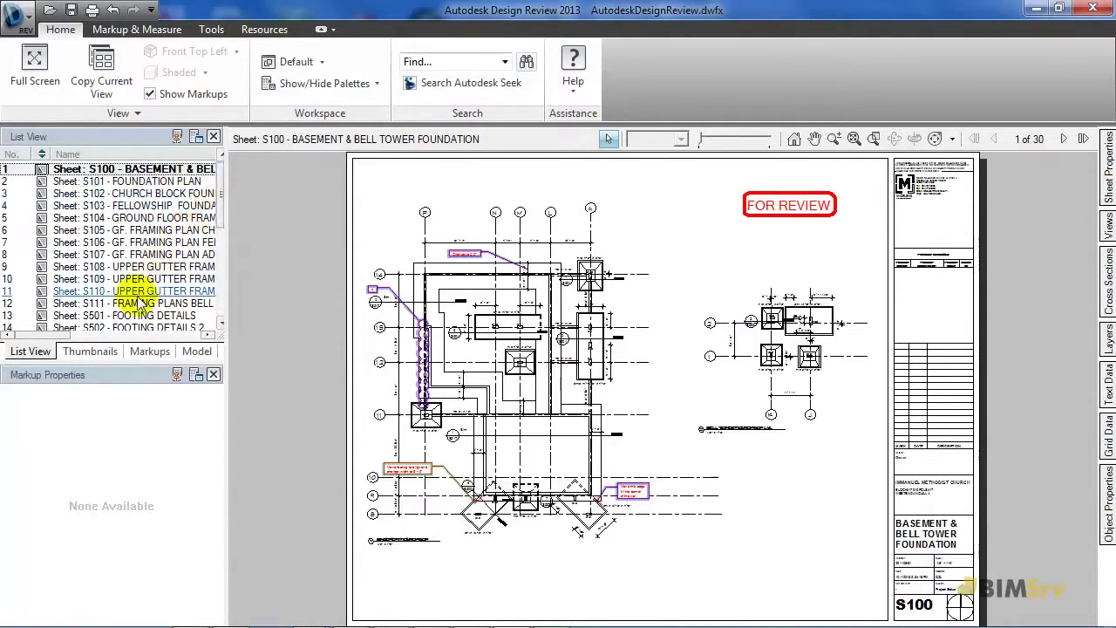
click(89, 351)
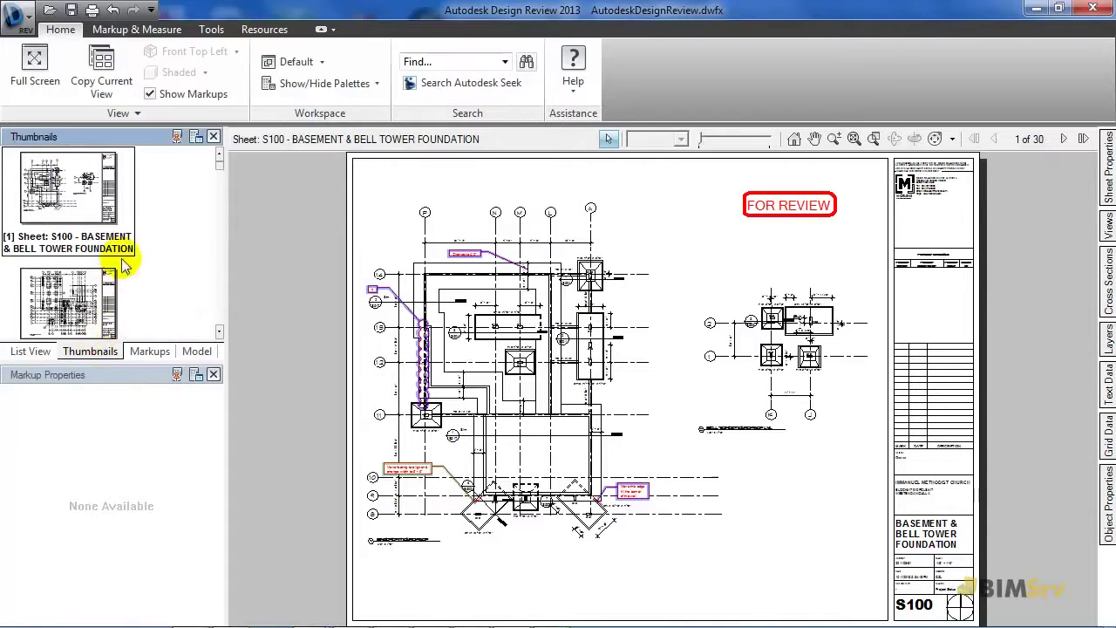
mouse_move(219, 163)
mouse_down()
mouse_move(219, 189)
mouse_move(219, 162)
mouse_up()
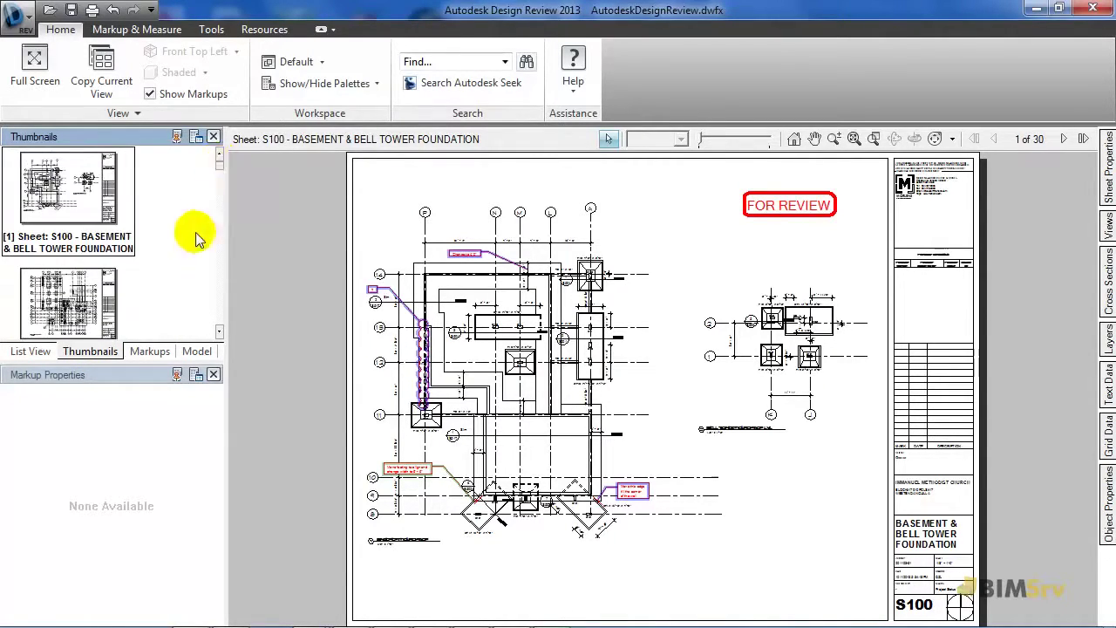
Step: Inspect the "Move this edge till the corner of the wall" markup on sheet S100 and review its available status options
click(155, 352)
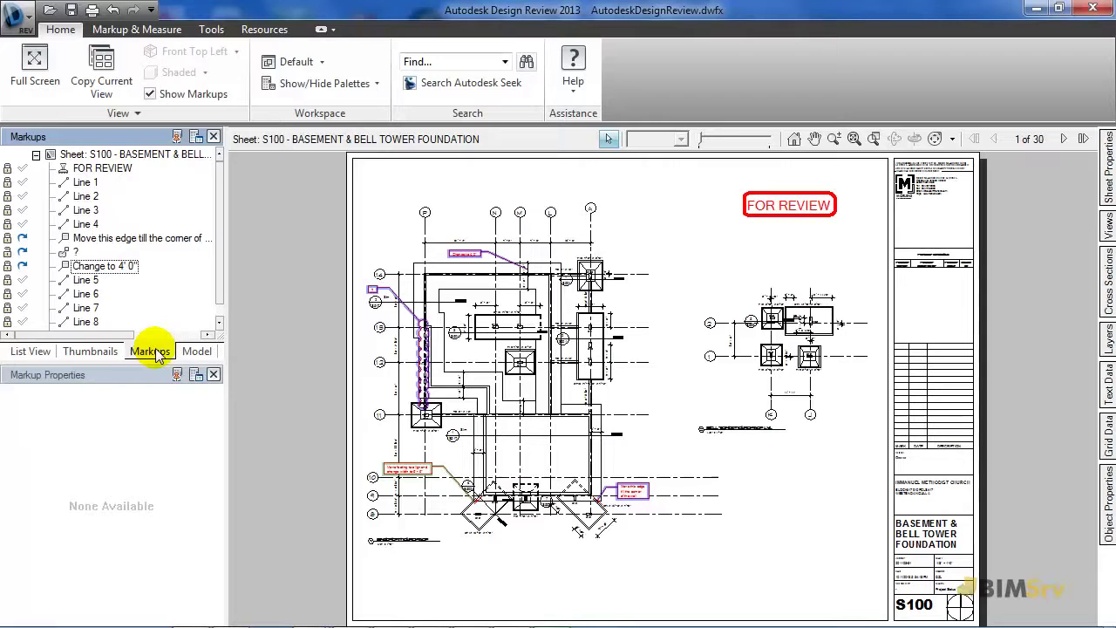
click(158, 238)
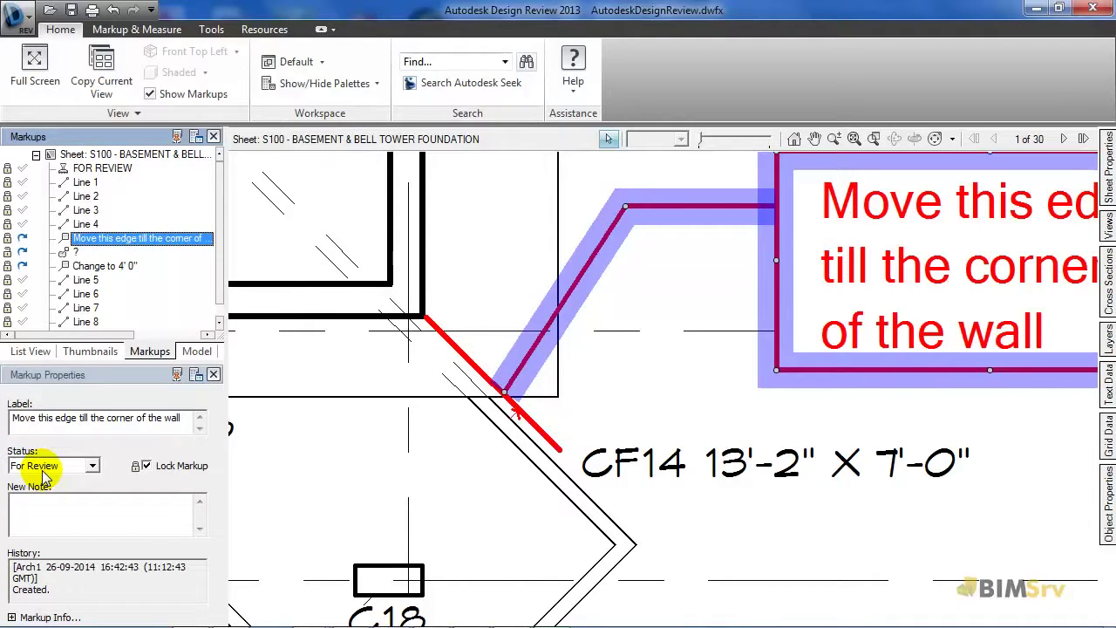
click(93, 464)
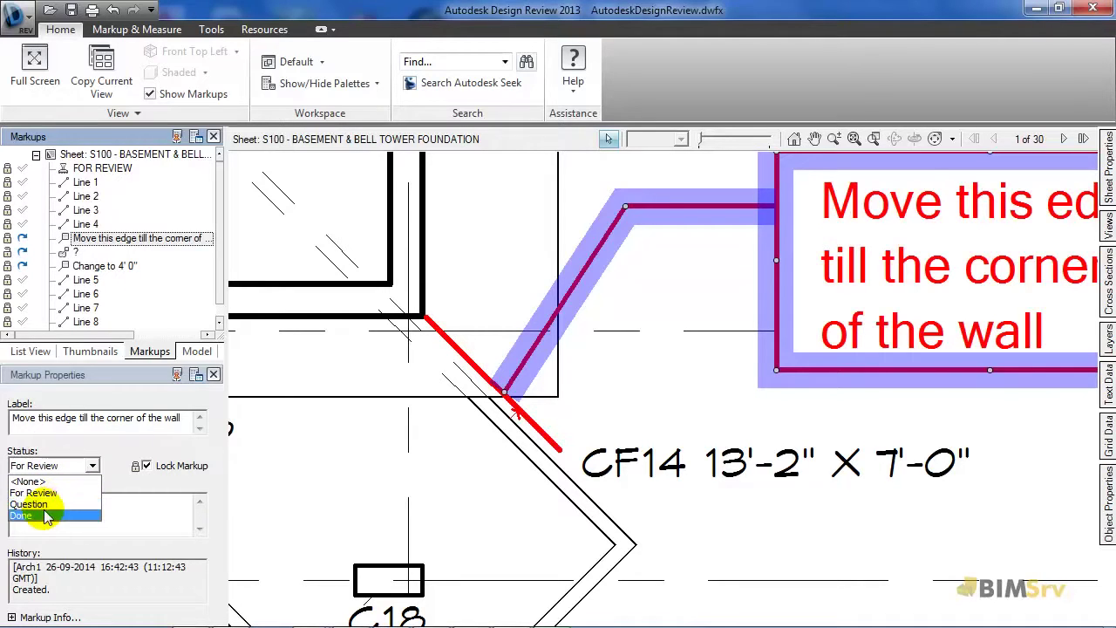
click(92, 465)
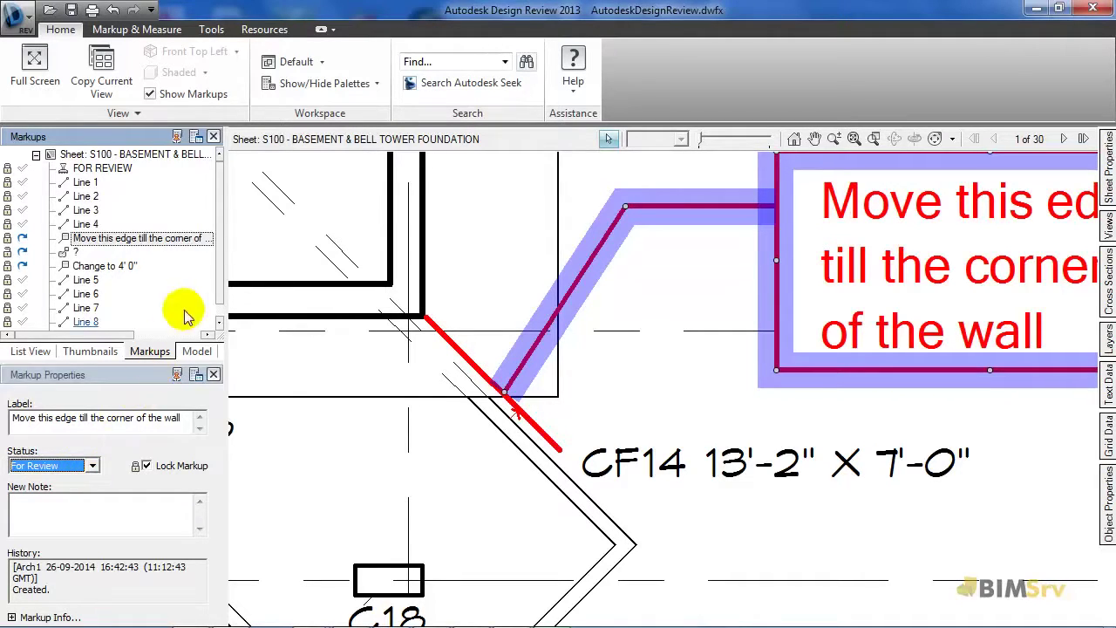
Step: Set the status of the "Move footing to align and change width to 6' - 6"" markup to Done
scroll(221, 242, down, 1)
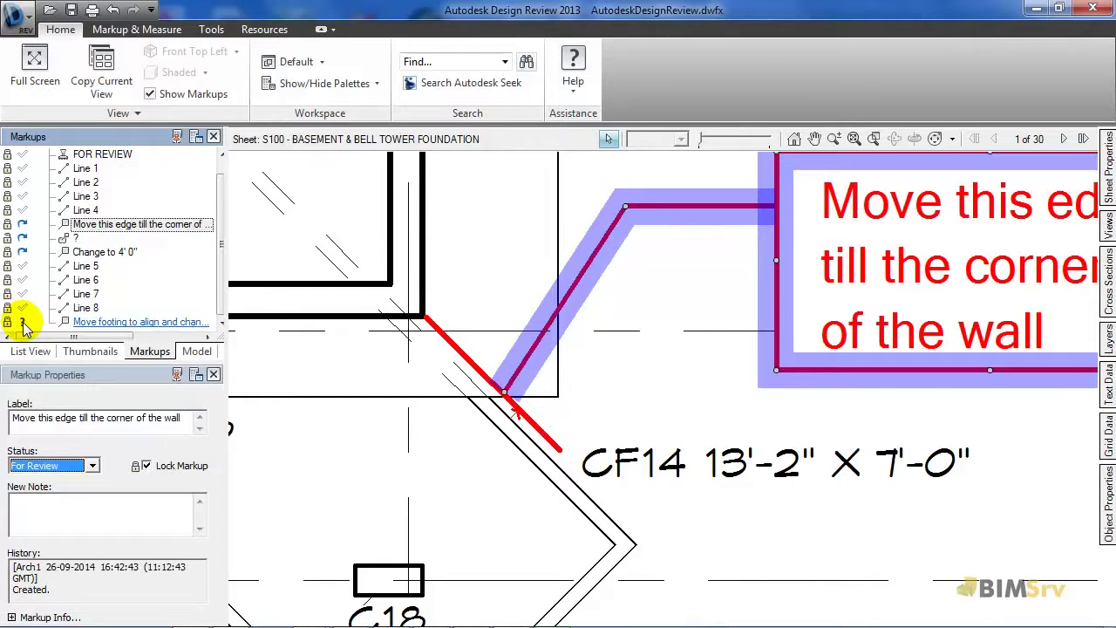
click(118, 322)
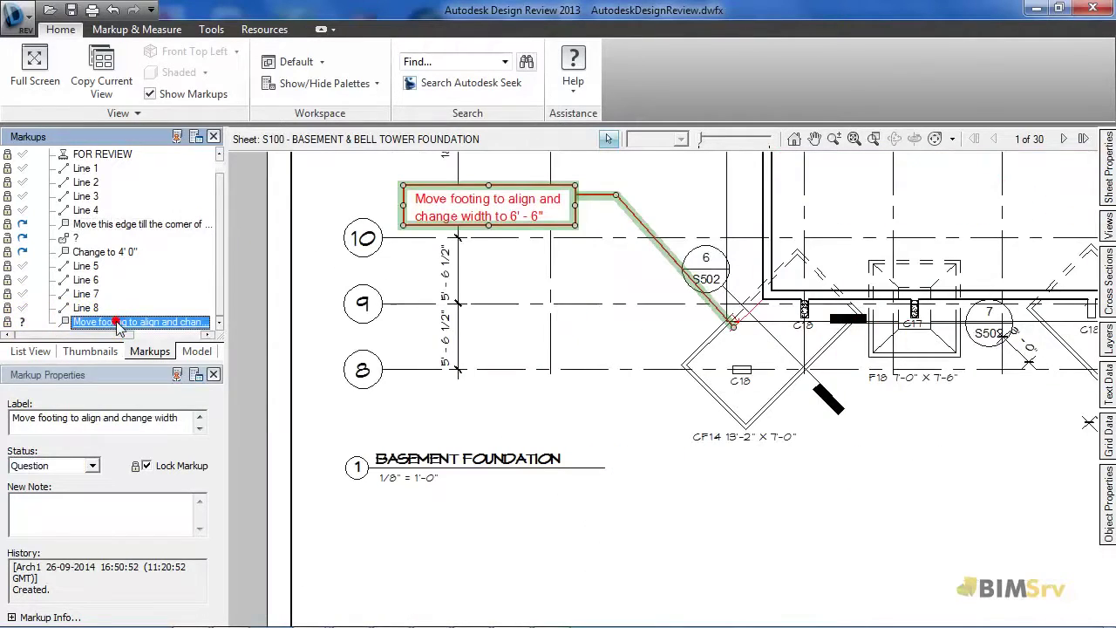
click(92, 466)
click(21, 515)
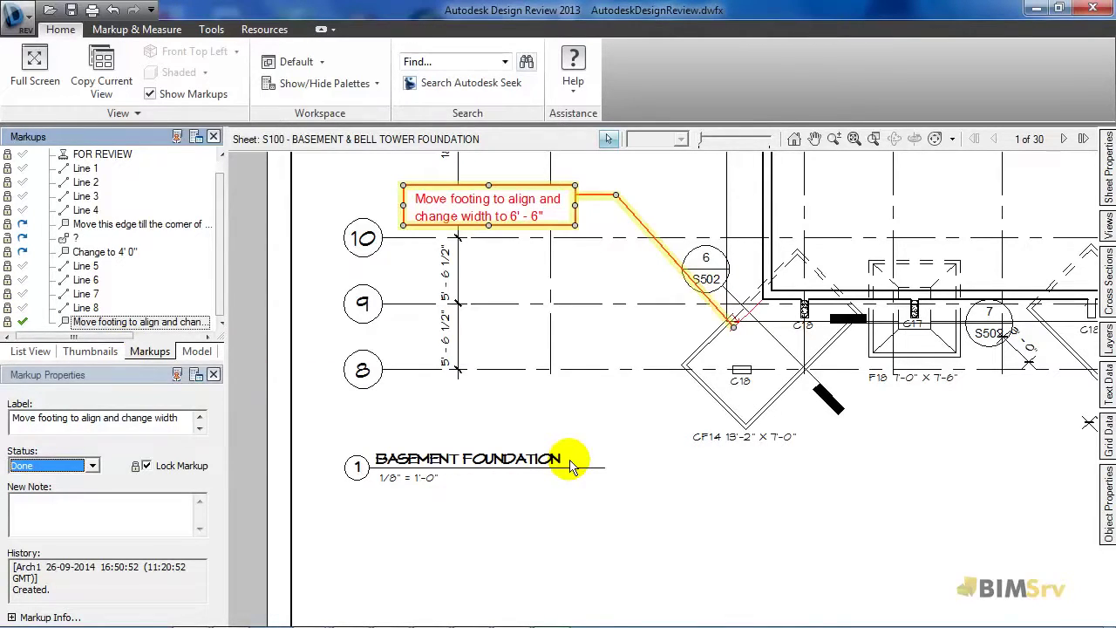
Step: Start a rectangular callout anchored on the wall beside the CF13 footing and choose green as the text colour
click(173, 32)
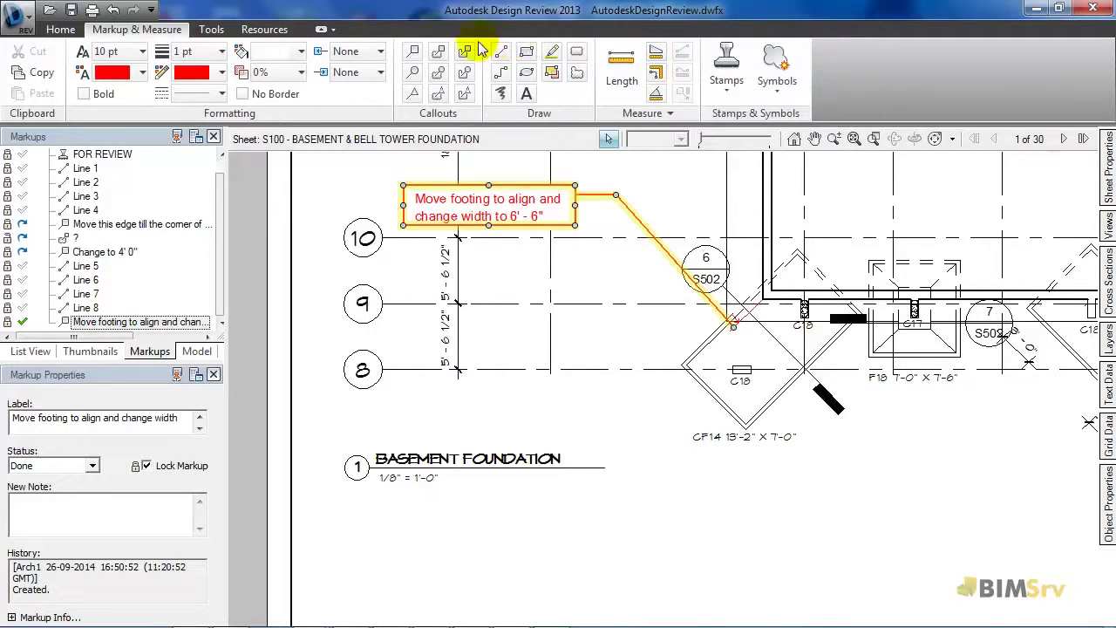
click(414, 54)
scroll(501, 475, down, 5)
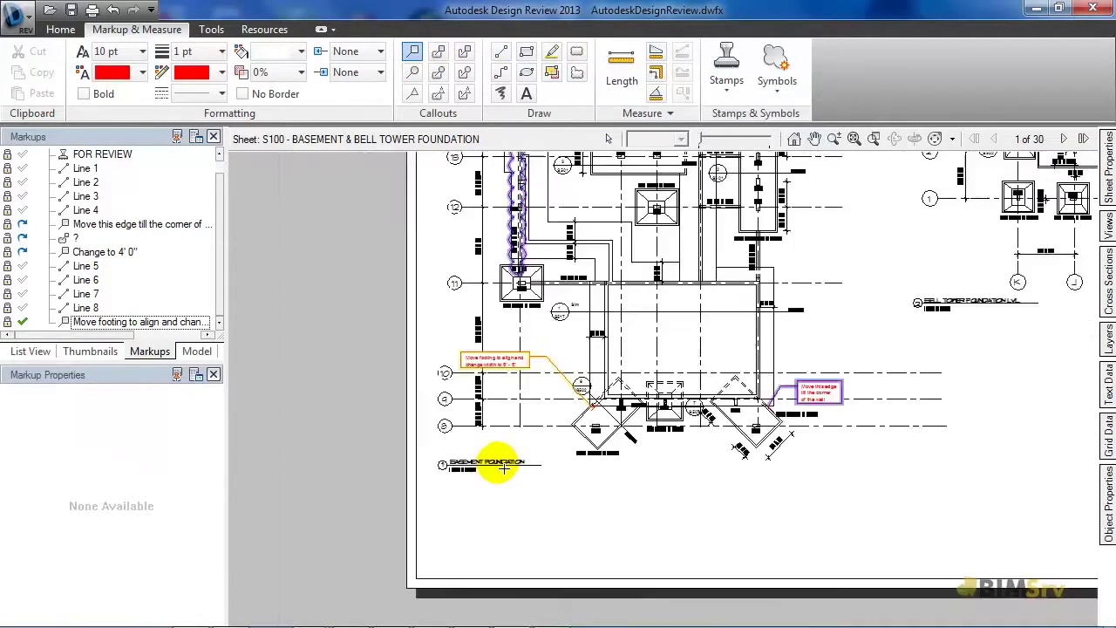
scroll(523, 358, up, 2)
scroll(593, 340, up, 4)
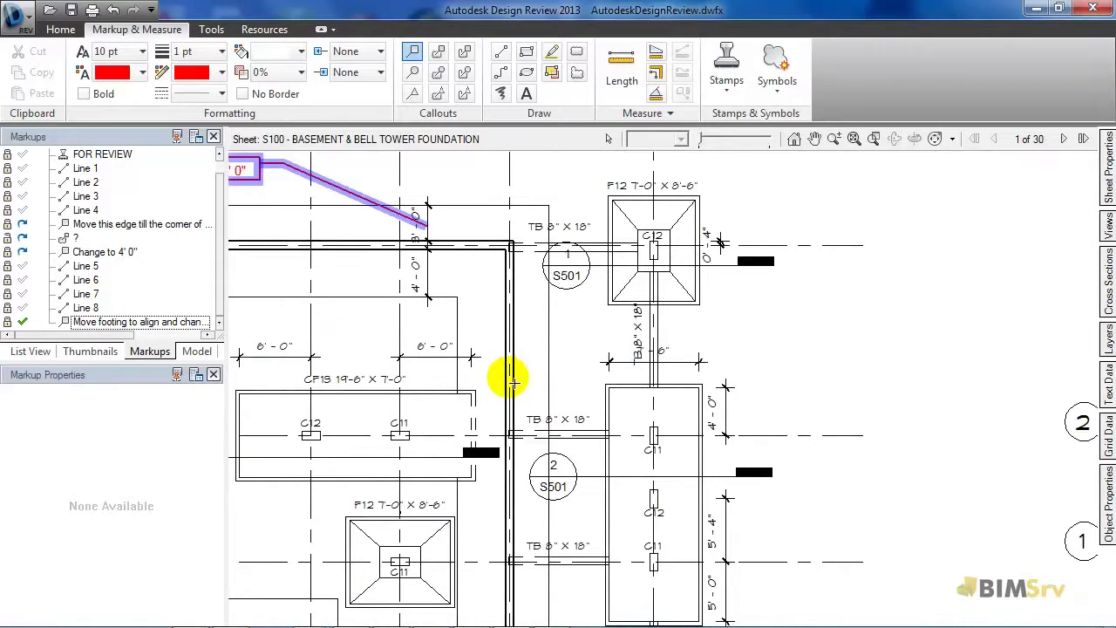
drag(510, 411, 562, 322)
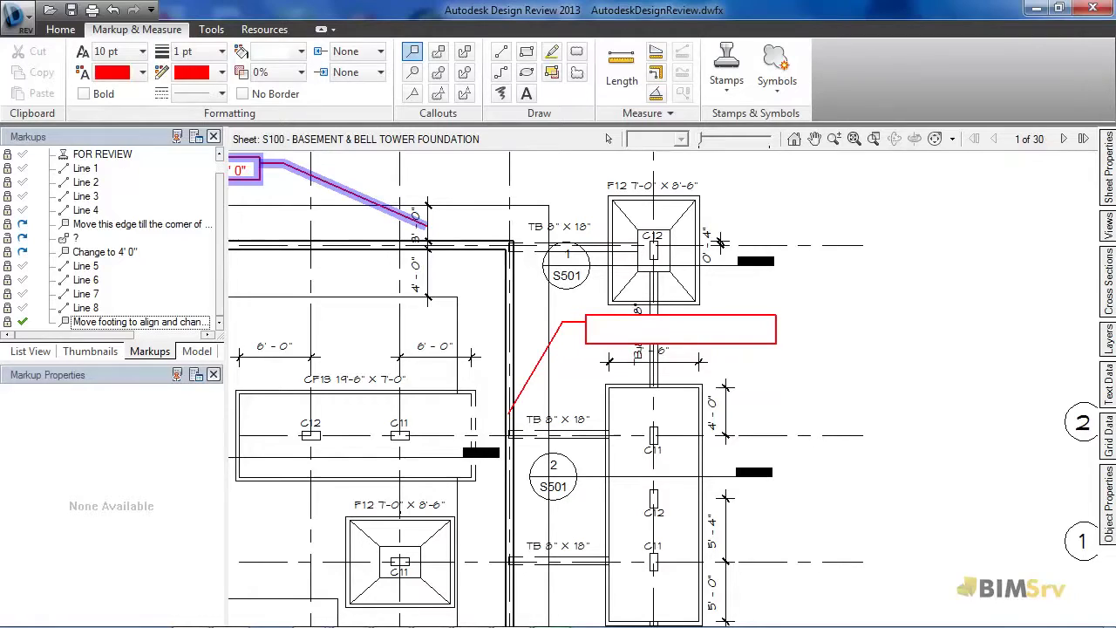
drag(552, 305, 255, 135)
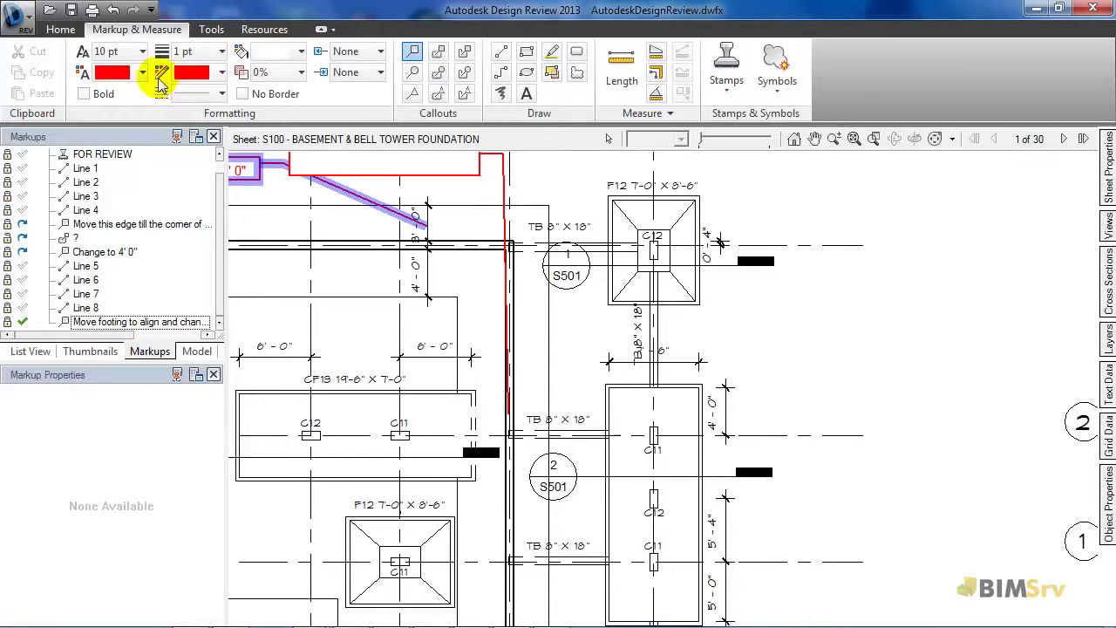
click(142, 72)
click(127, 131)
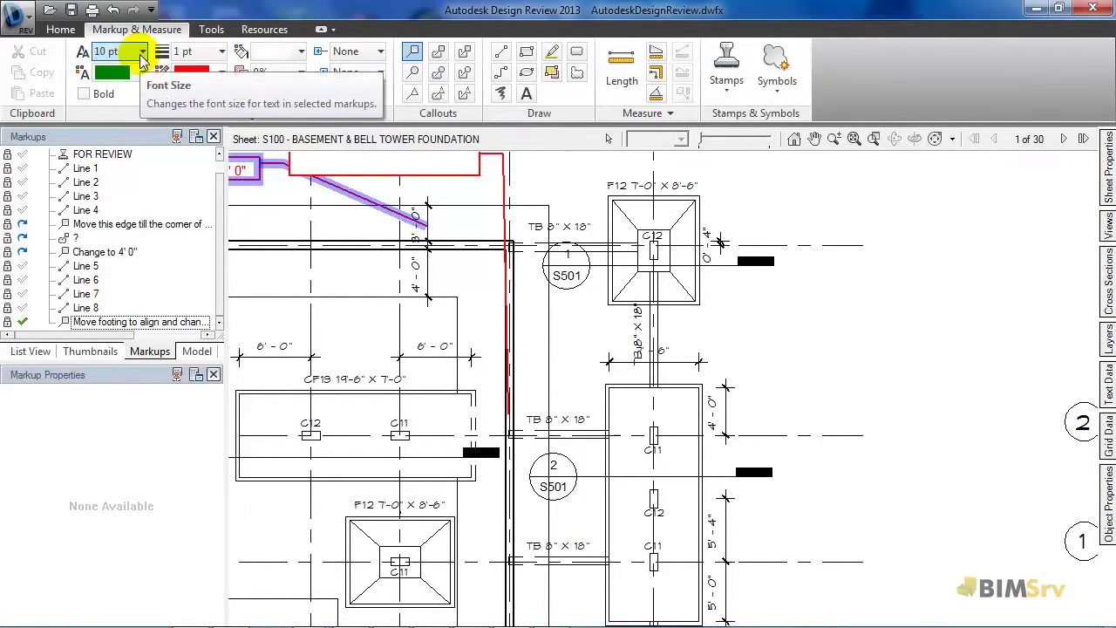
Step: Place the callout box between the wall and the F12 footing and enter the text "Change the wall"
drag(395, 163, 672, 329)
click(580, 325)
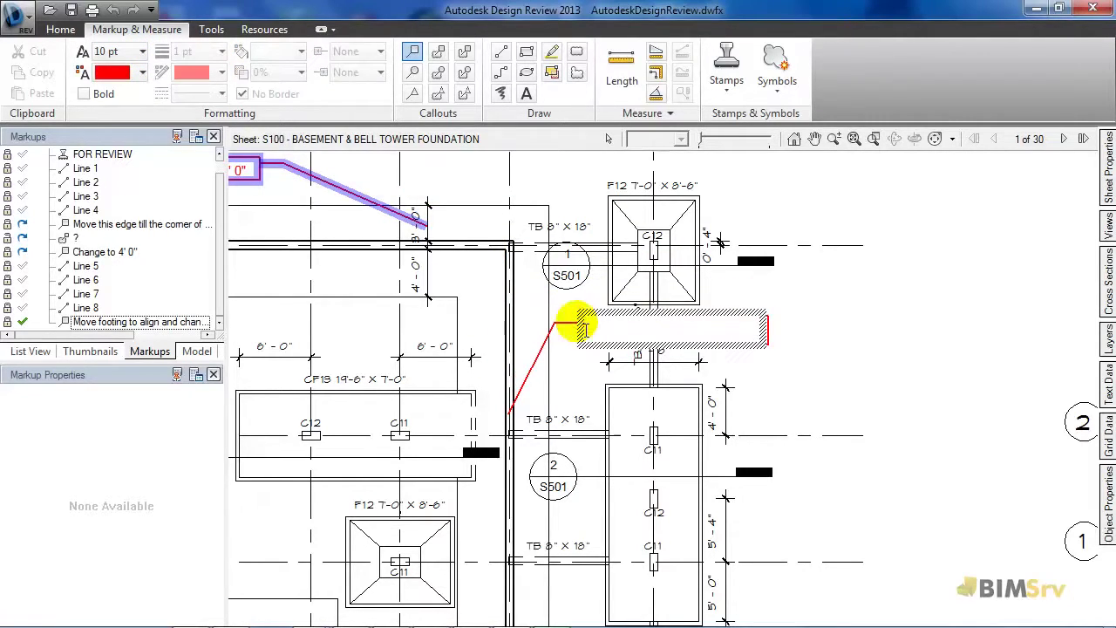
double_click(586, 330)
text(Change)
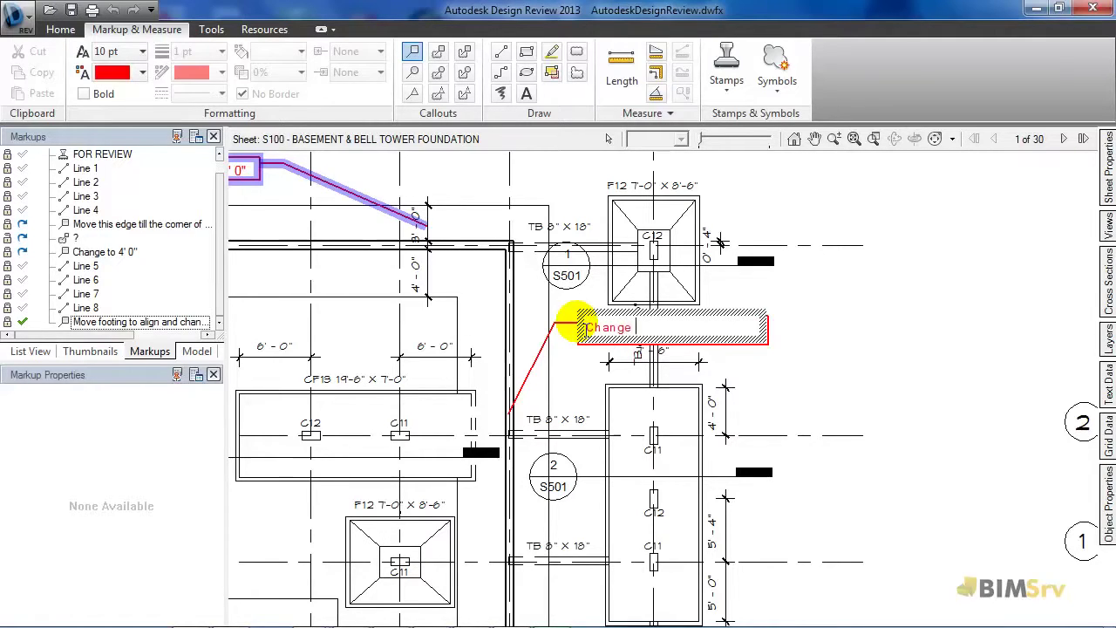
text( the wall)
click(854, 291)
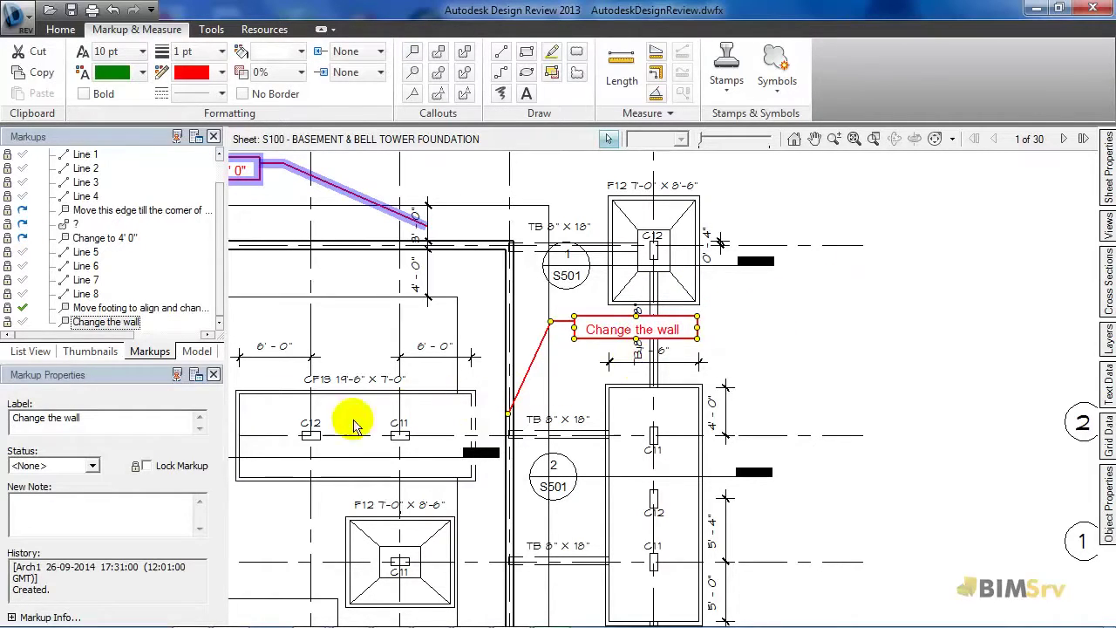
Step: Set the status of the "Change the wall" callout to For Review
click(91, 465)
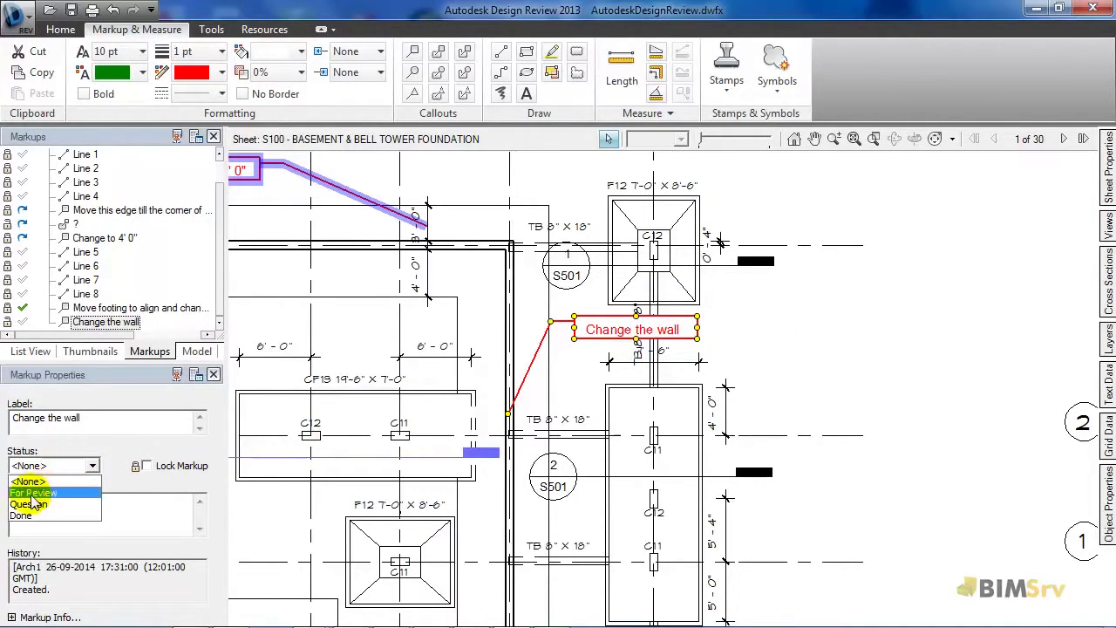
click(31, 493)
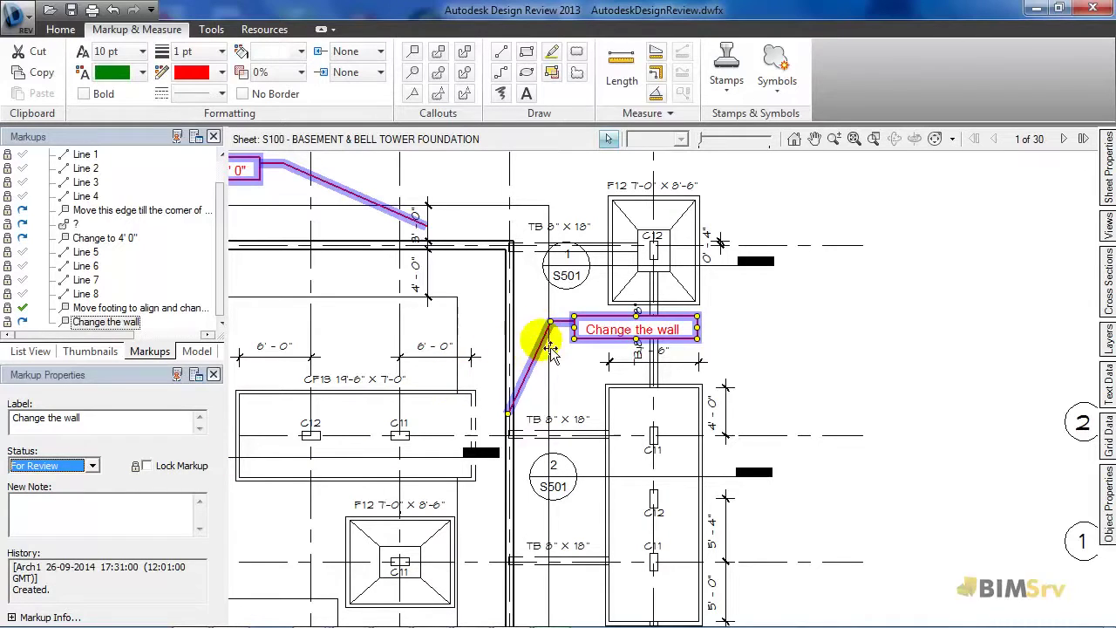
click(829, 329)
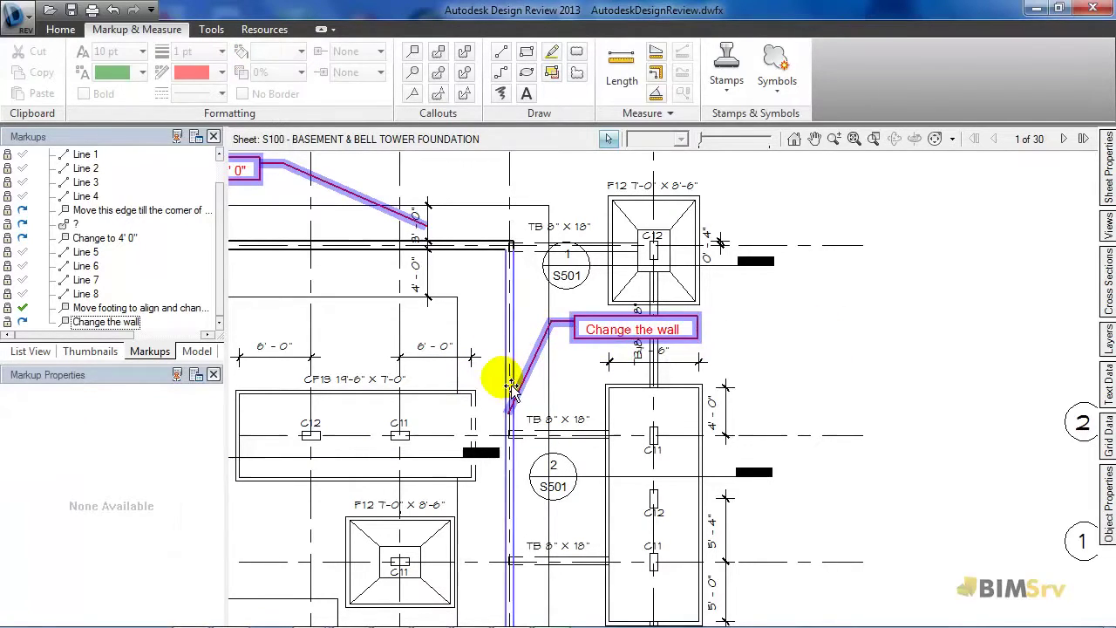
Step: Add a NOT FOR CONSTRUCTION stamp to the sheet just below the FOR REVIEW stamp
scroll(512, 390, down, 5)
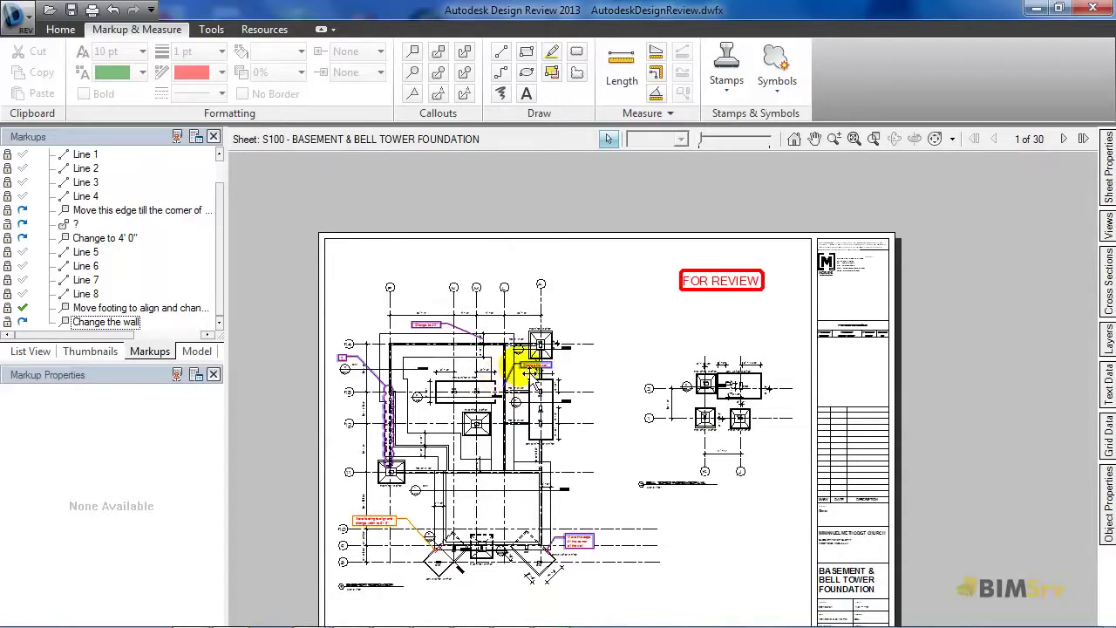
click(717, 85)
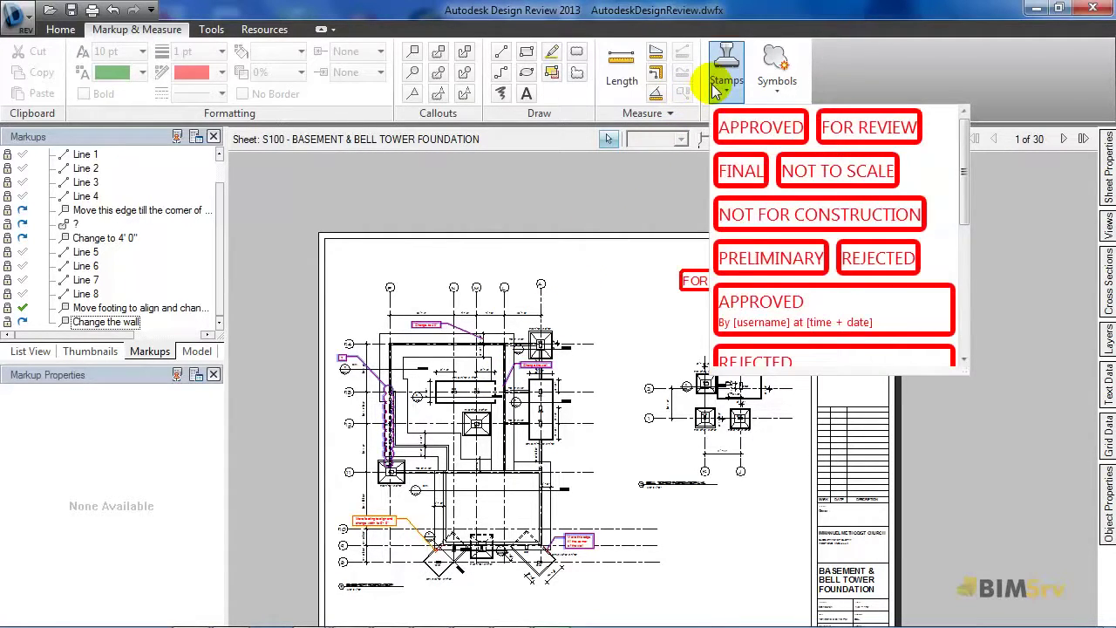
click(728, 220)
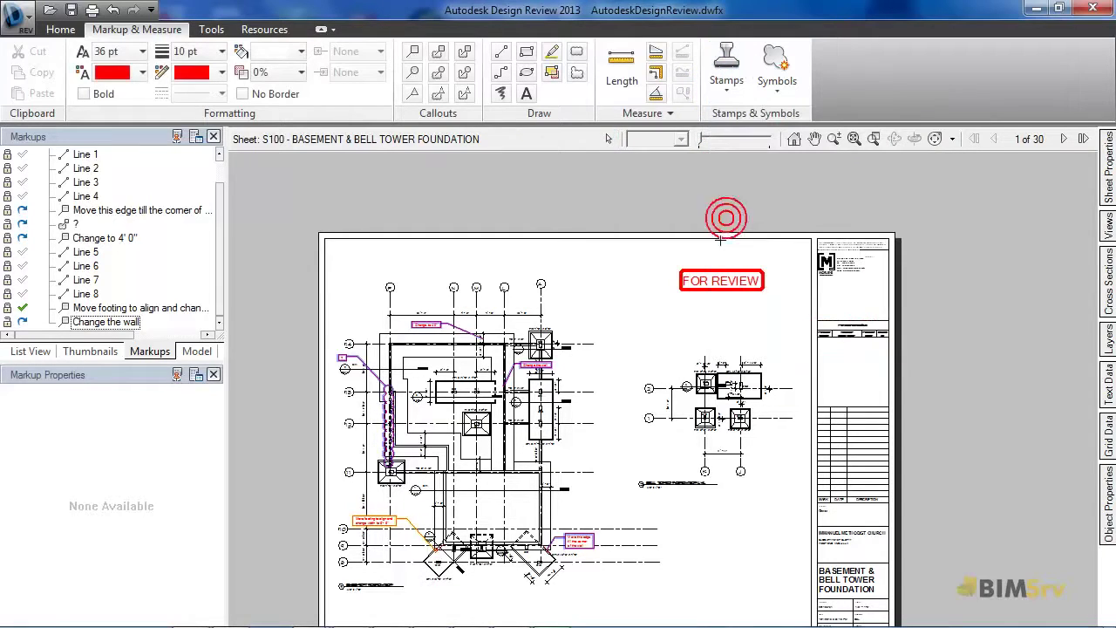
click(658, 333)
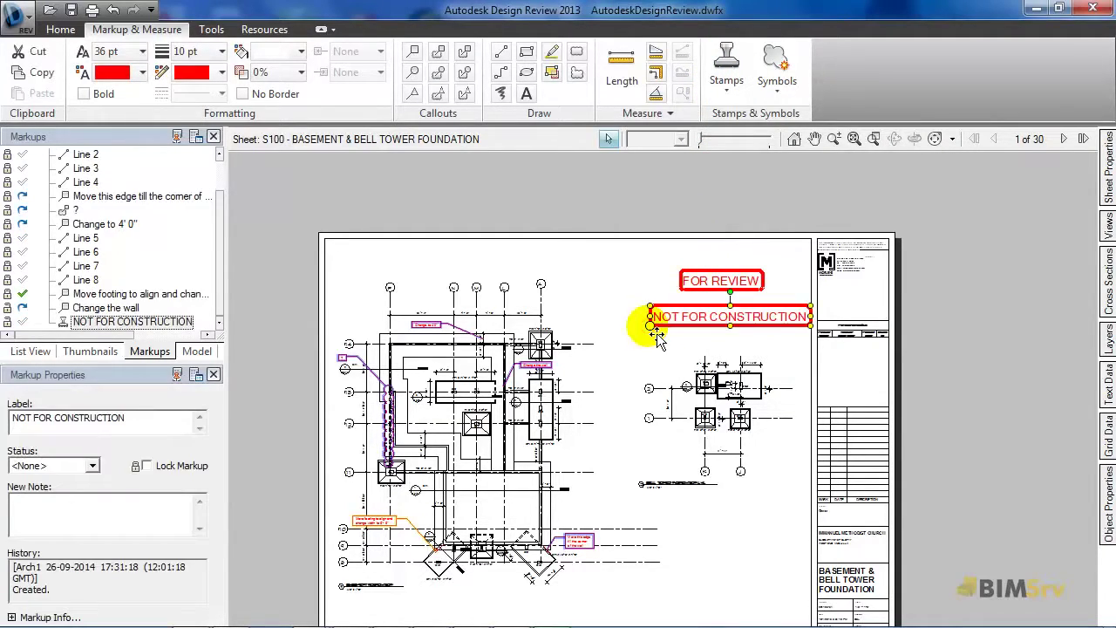
scroll(743, 330, up, 3)
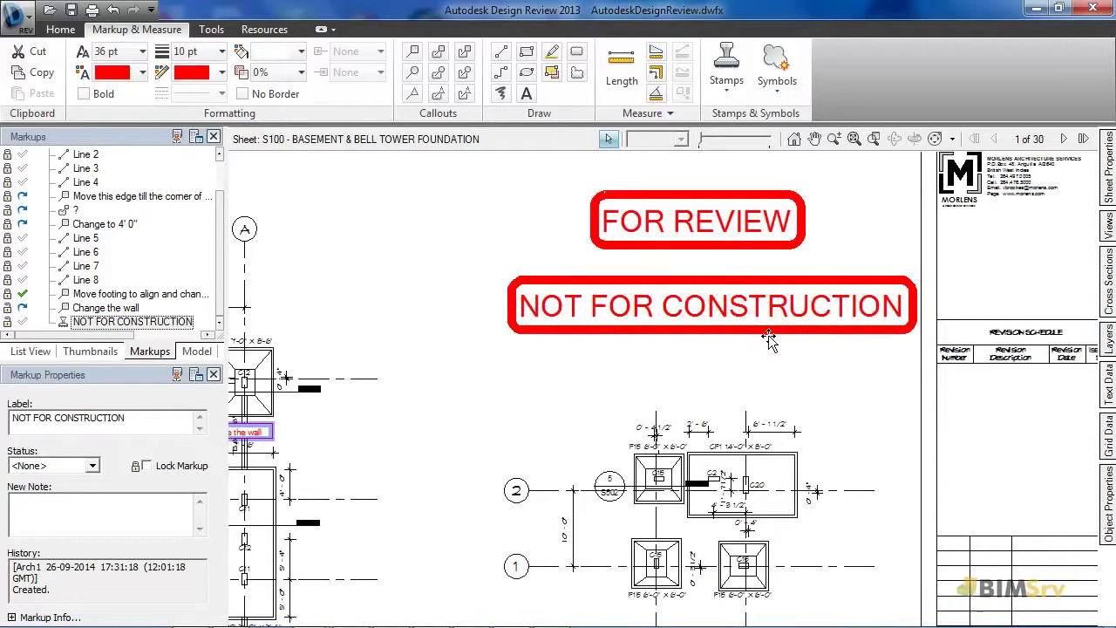
click(544, 386)
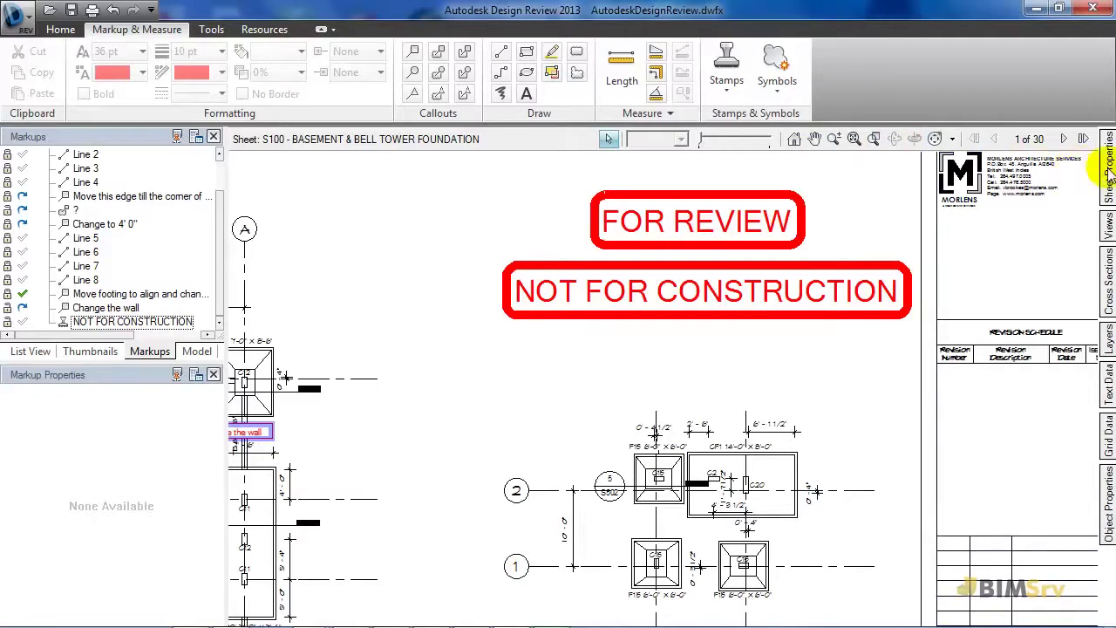
Step: Look through the additional palettes for the sheet, such as Sheet Properties, Views, Cross Sections and Object Properties
click(1105, 170)
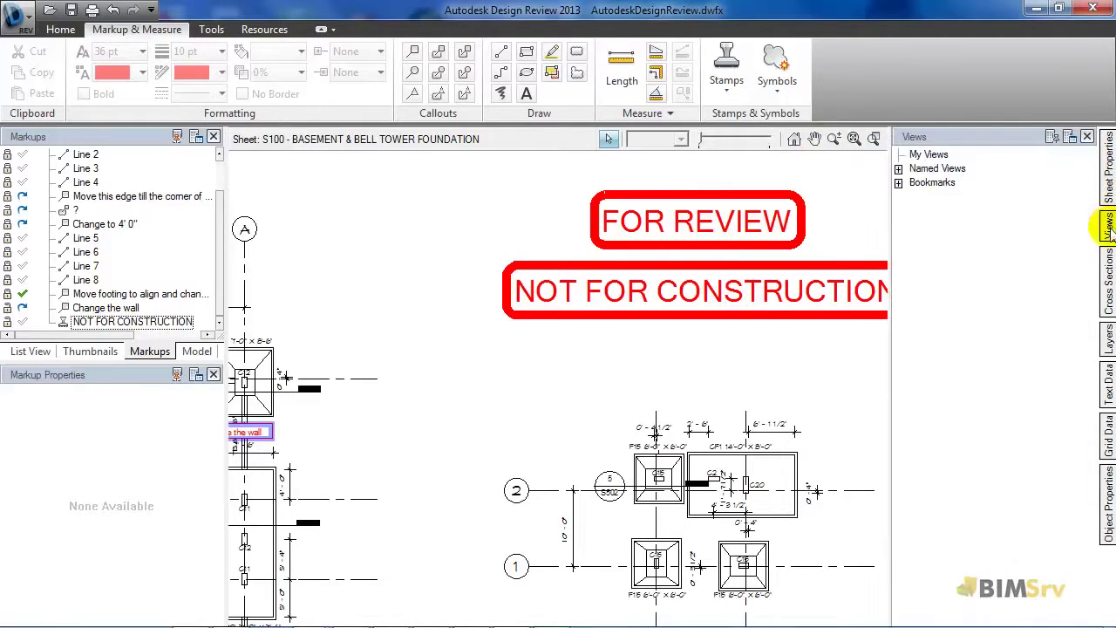
mouse_move(1104, 271)
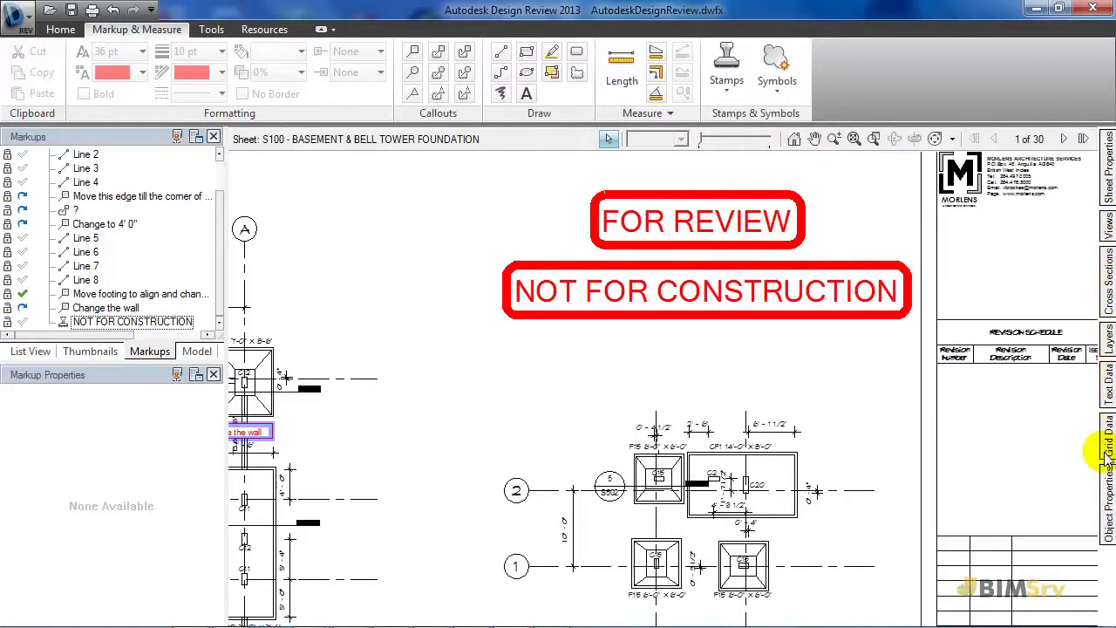
mouse_move(1105, 494)
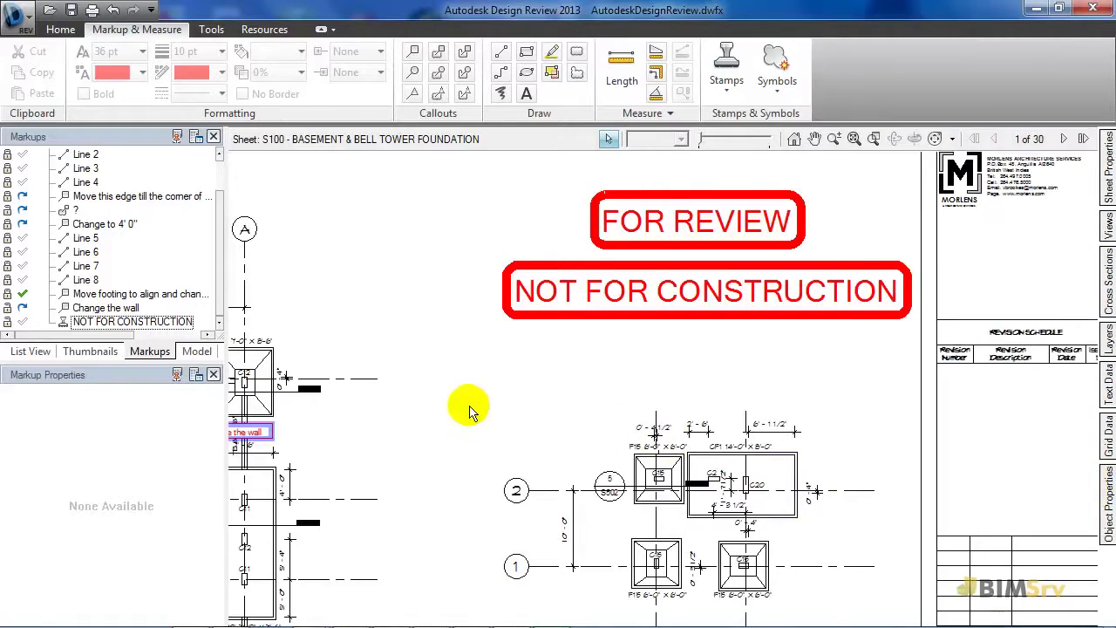